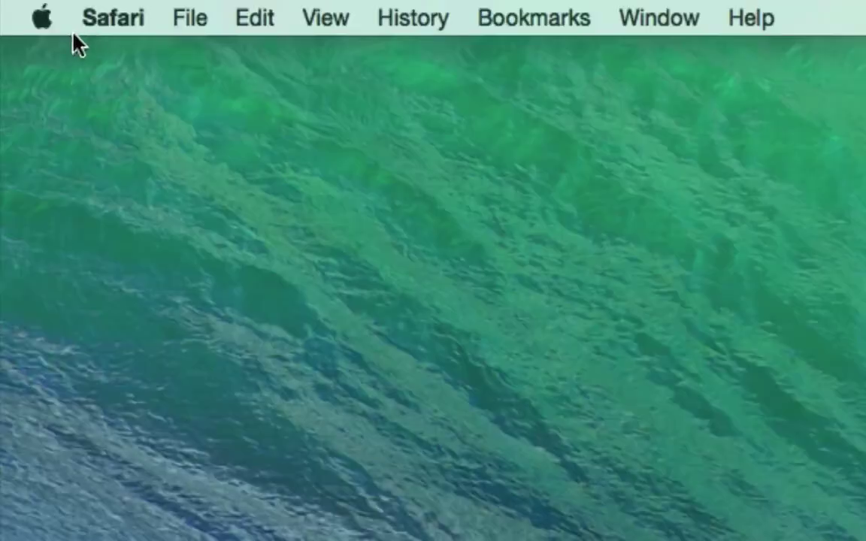
From the Apple menu, reach System Preferences > Network > Wi-Fi > Advanced settings
left_click(47, 22)
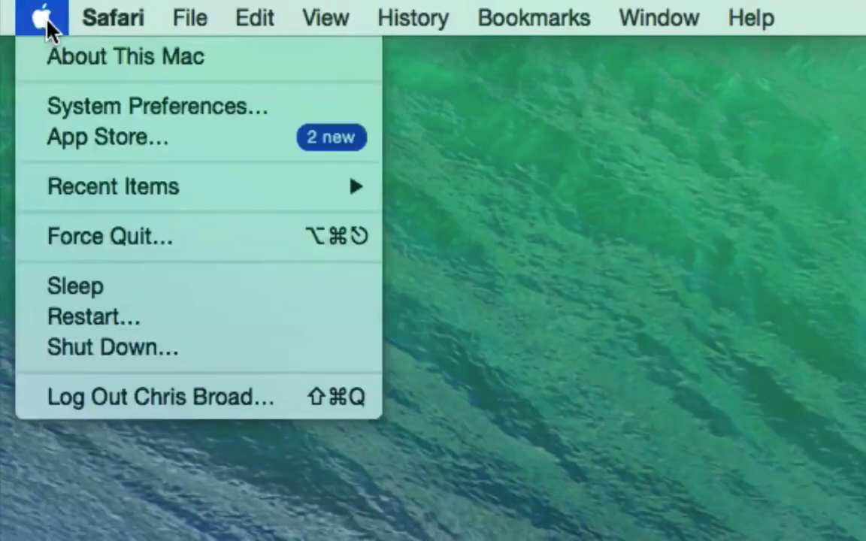
left_click(100, 111)
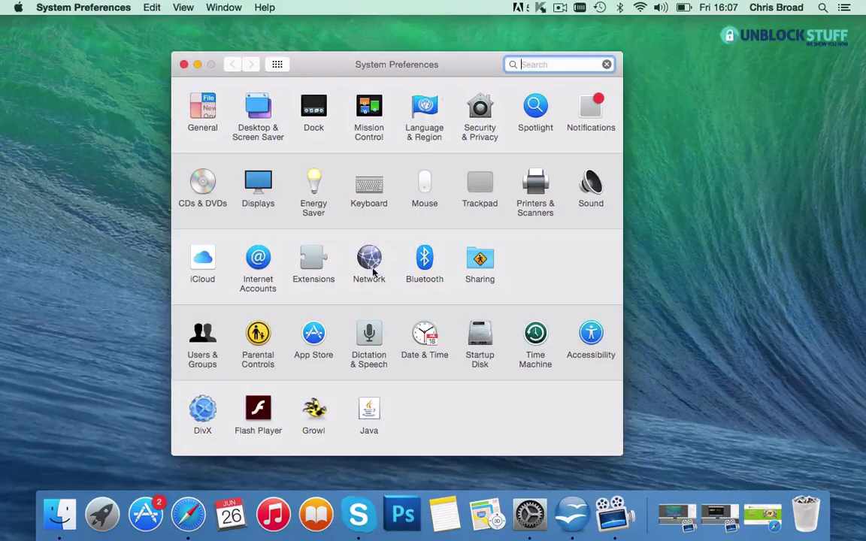
left_click(368, 263)
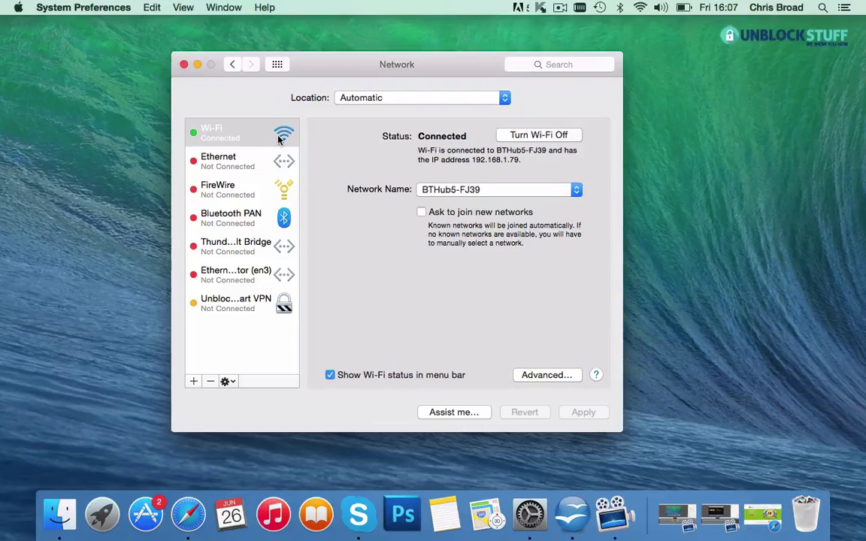
left_click(224, 135)
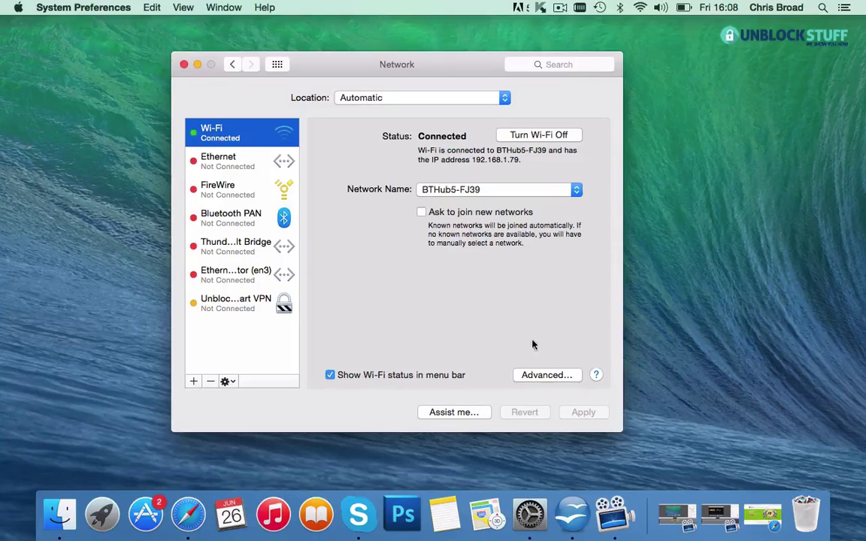
left_click(540, 380)
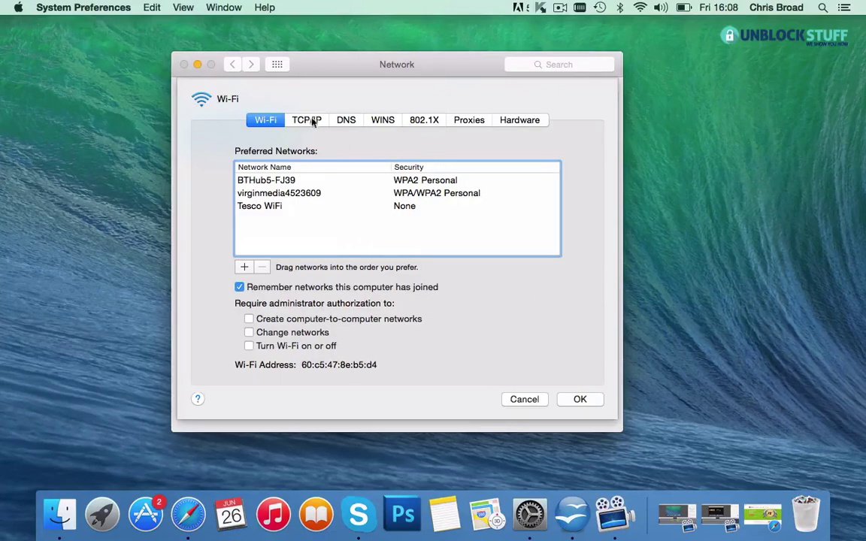
Review the Wi-Fi DNS servers 208.122.23.23 and 208.122.23.22, then confirm with OK
left_click(345, 124)
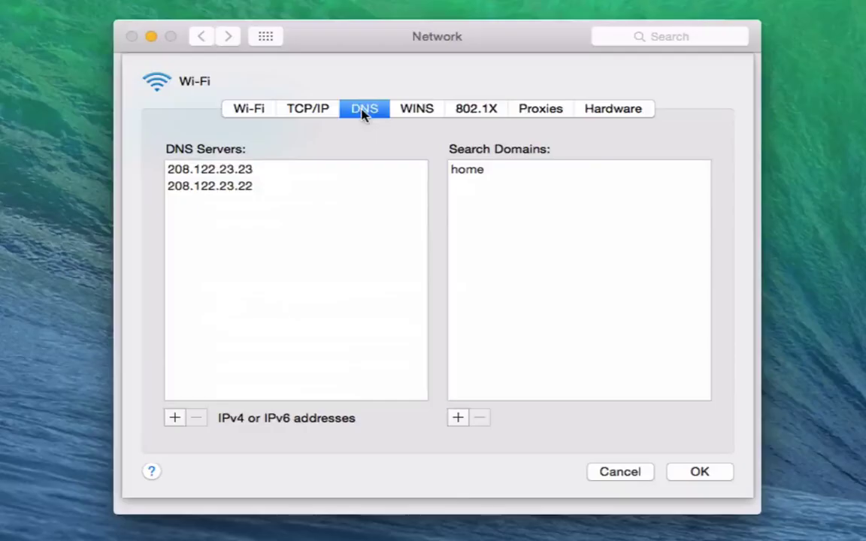
left_click(255, 171)
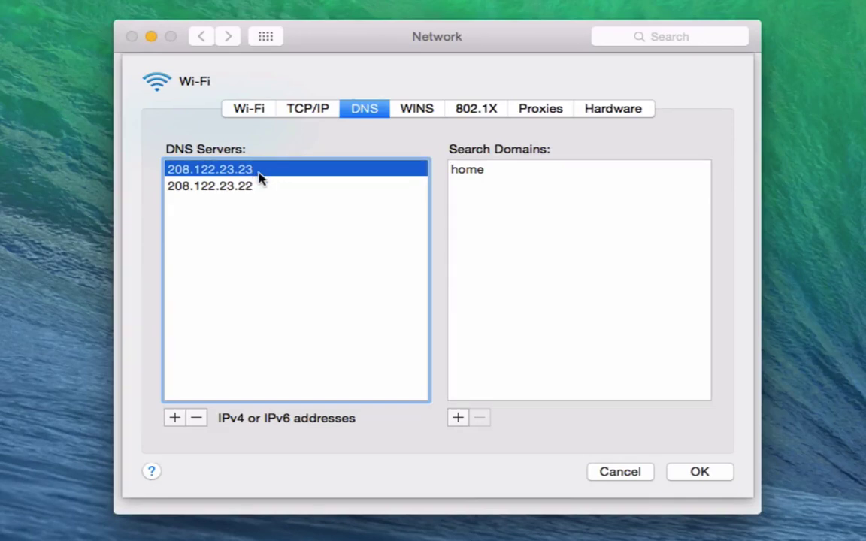
left_click(196, 188)
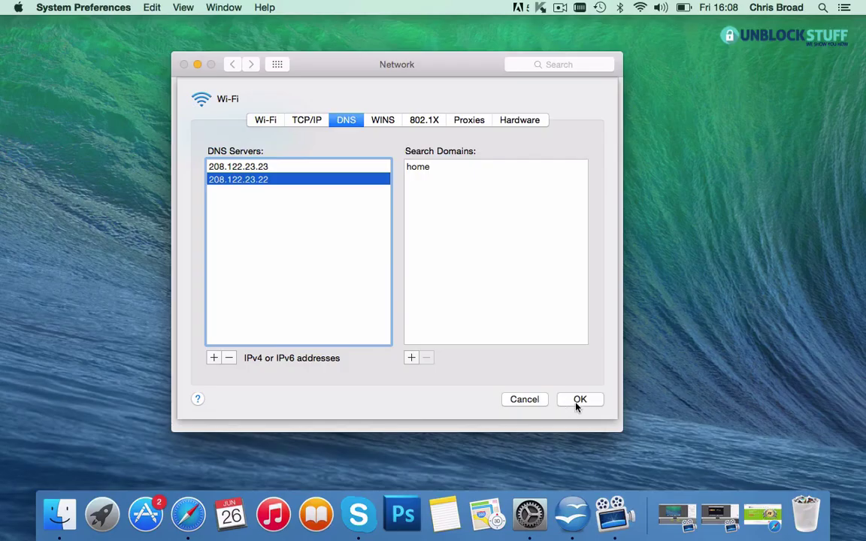
left_click(577, 401)
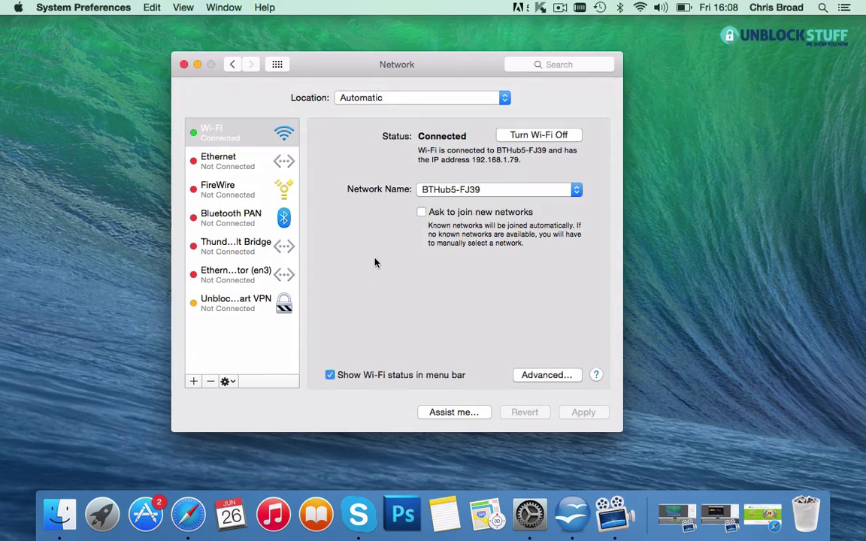
Close Network preferences and restore the minimized Safari window with the Unblock-Us homepage
left_click(183, 65)
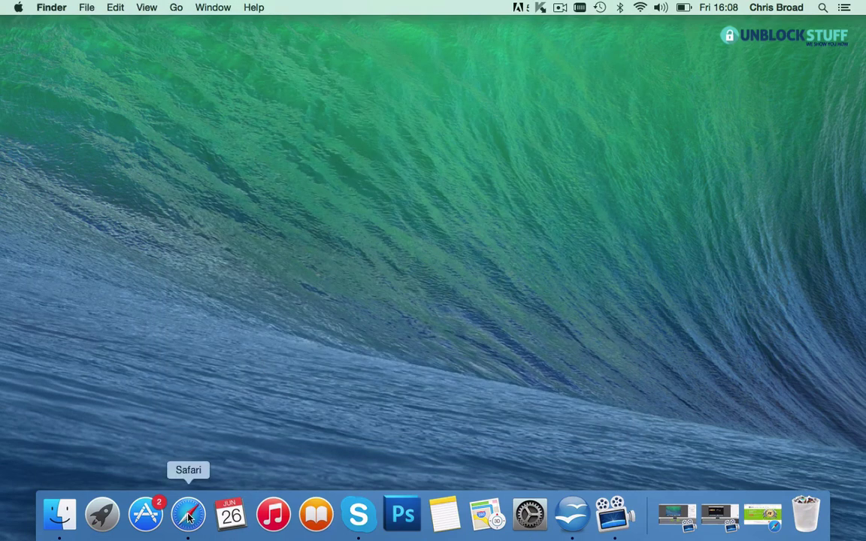
left_click(762, 515)
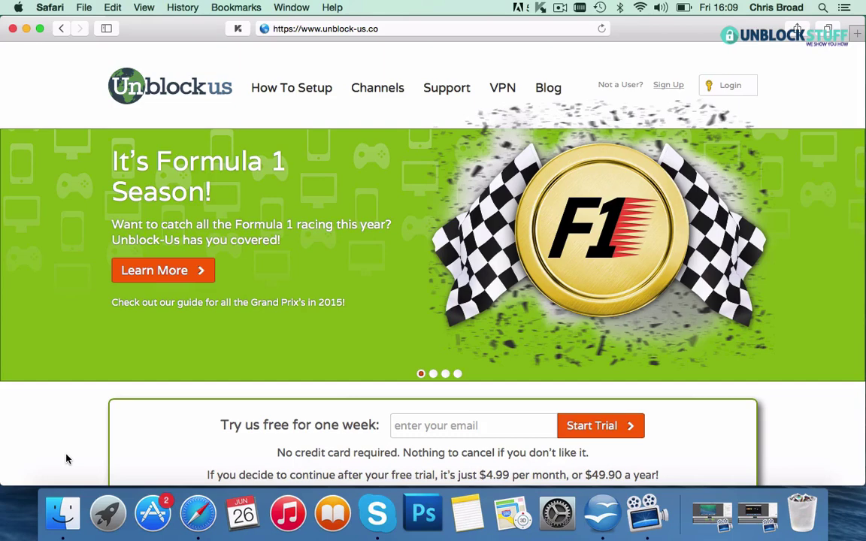
left_click(444, 425)
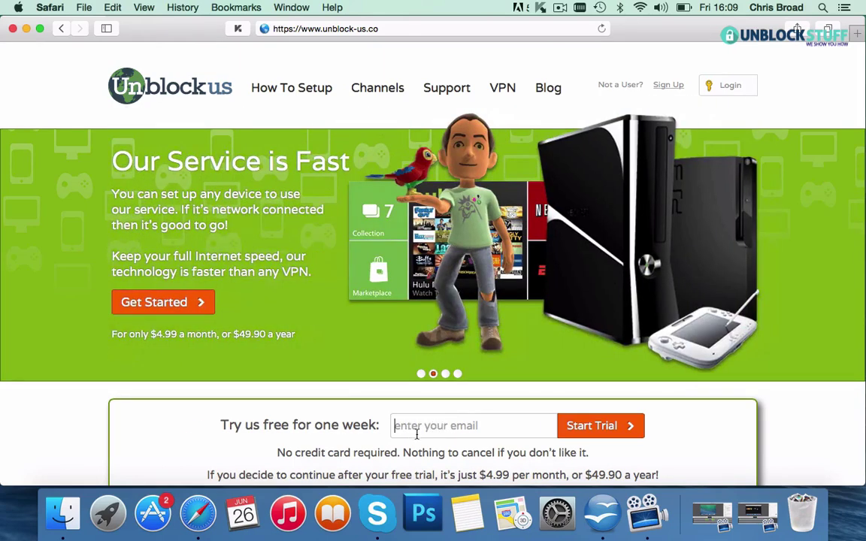
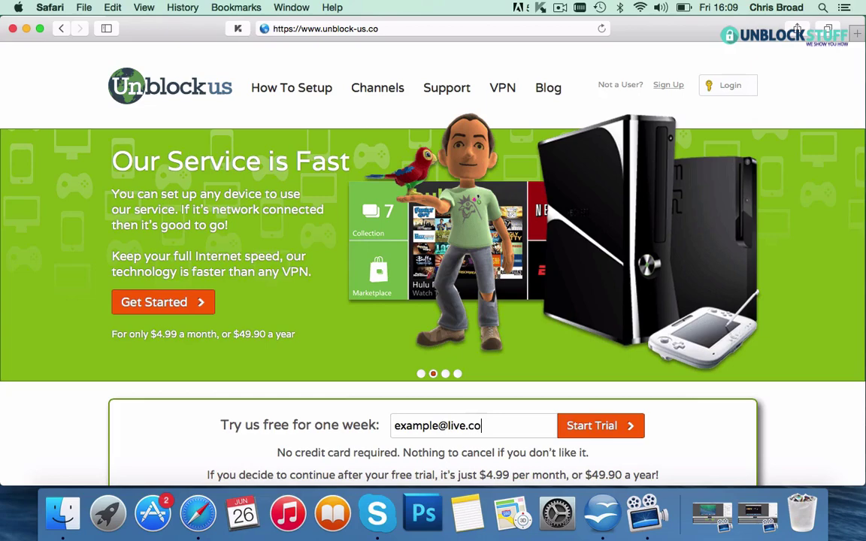
scroll(212, 443, "down", 1)
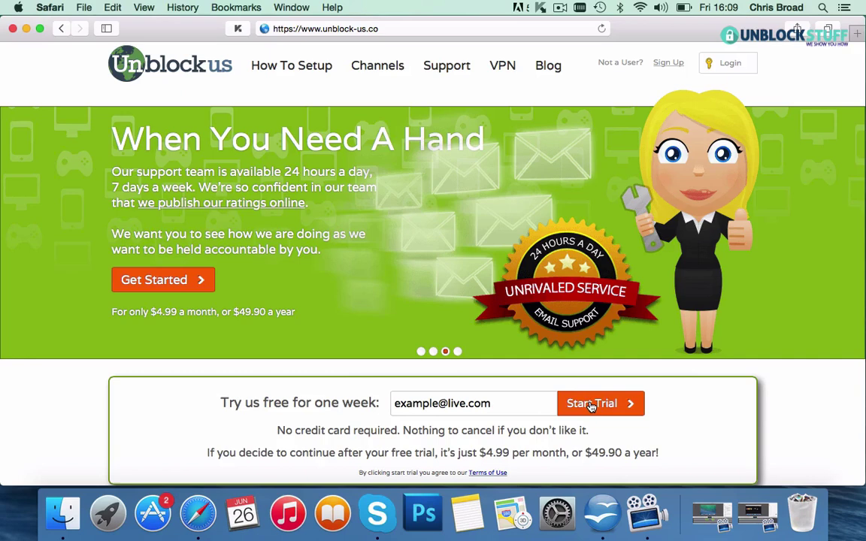
scroll(506, 366, "up", 1)
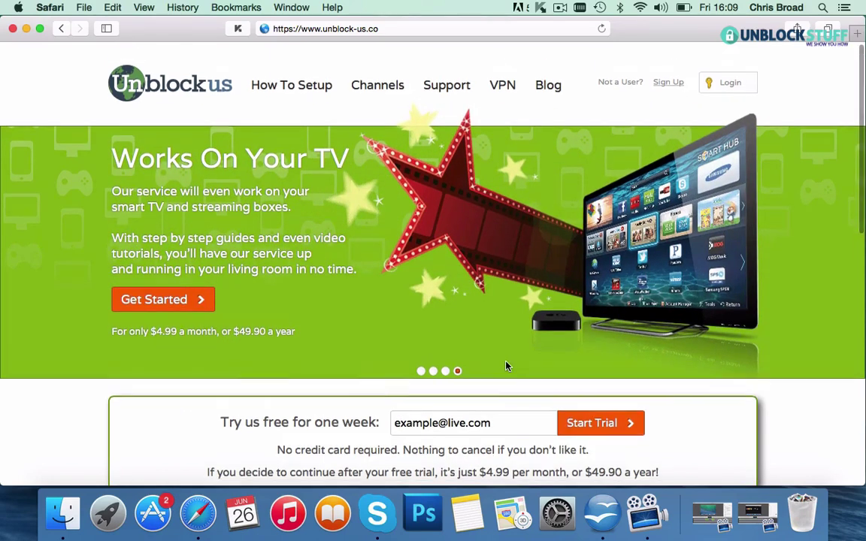
scroll(507, 366, "up", 1)
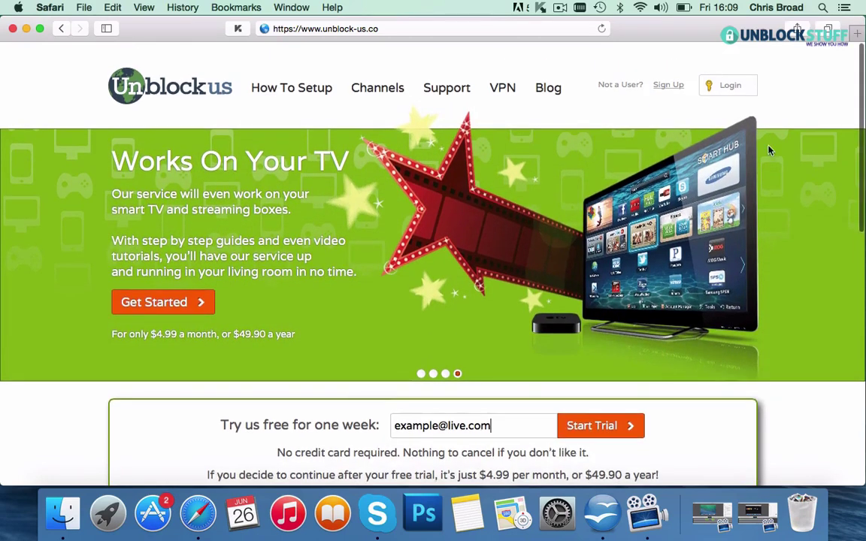
Log in to Unblock-Us and check the status strip: DNS verified, Netflix region Mexico
left_click(739, 89)
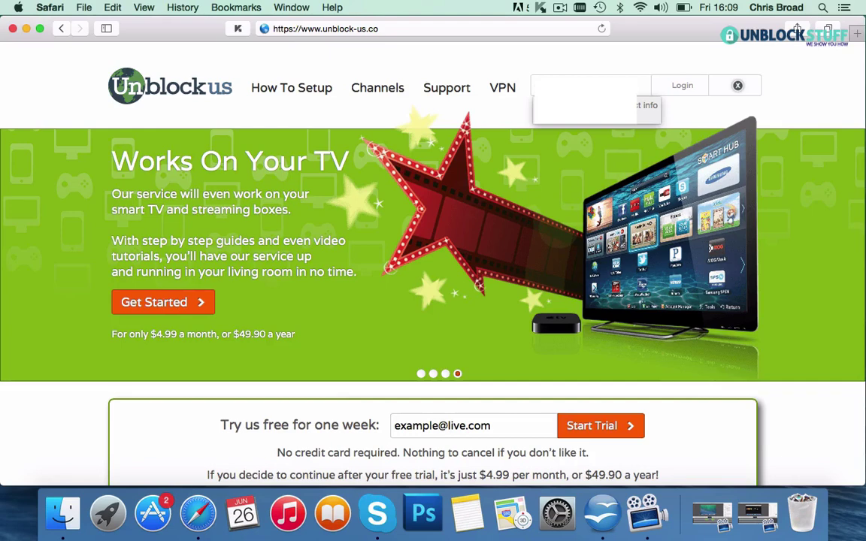
left_click(665, 88)
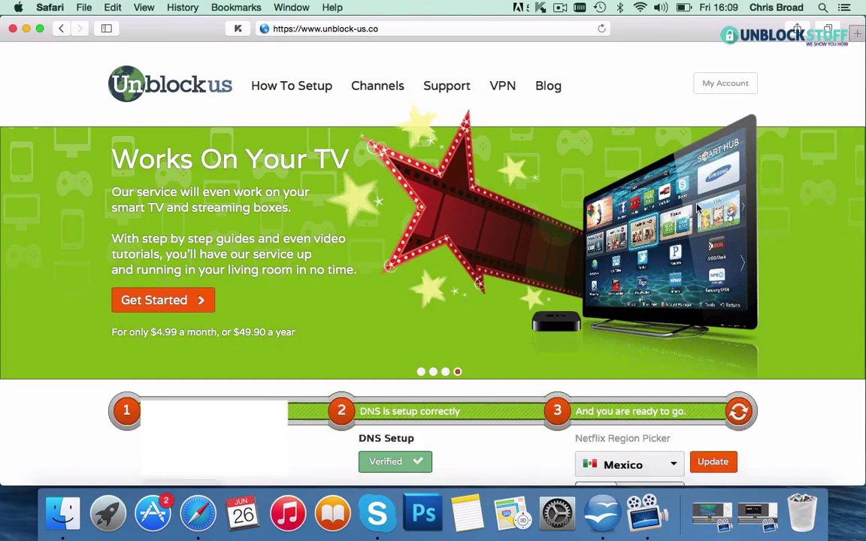
scroll(698, 209, "down", 1)
scroll(698, 209, "up", 1)
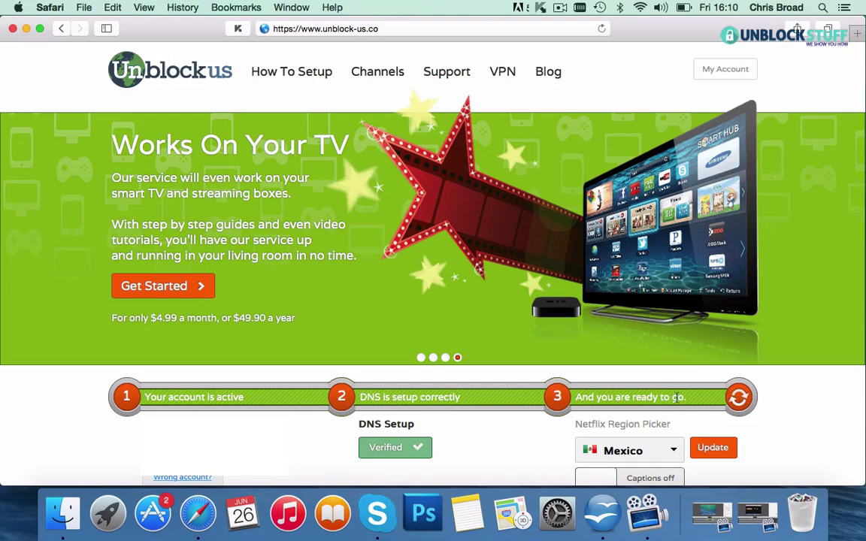
scroll(680, 413, "down", 1)
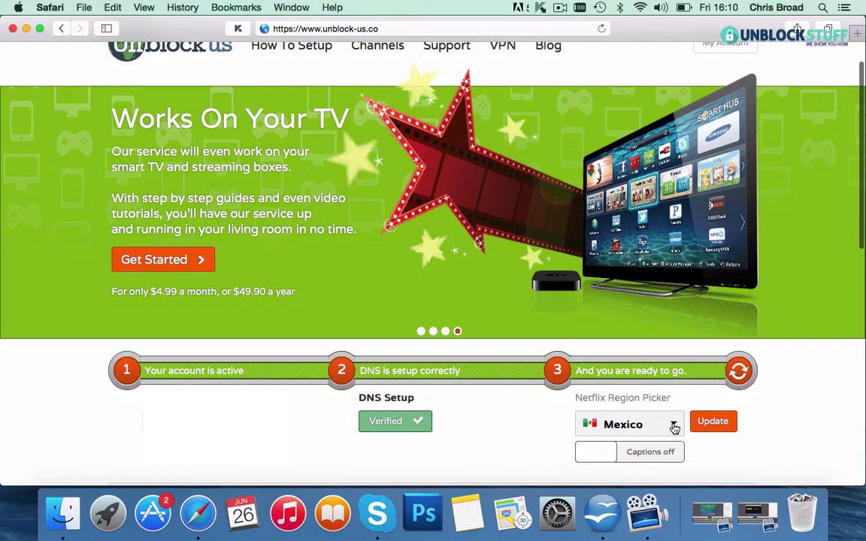
Change the Netflix Region Picker to USA, update it, and start a new Safari tab
left_click(674, 427)
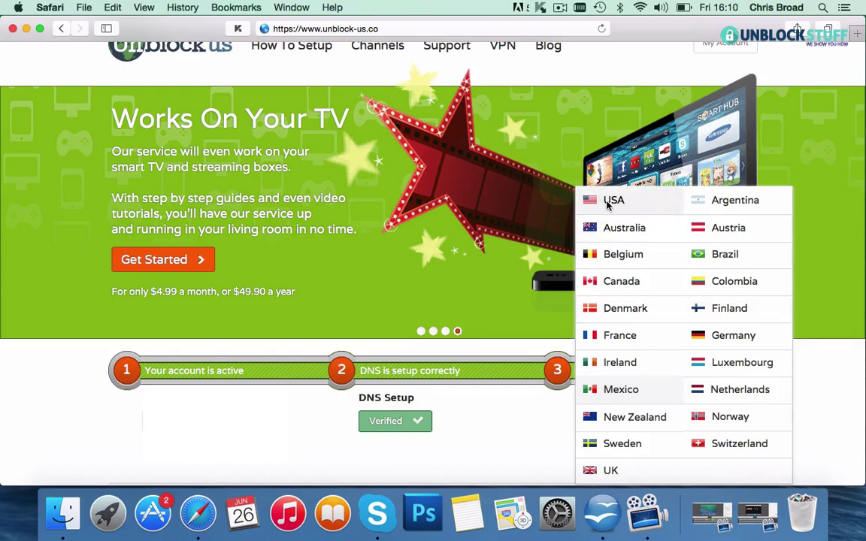
left_click(615, 203)
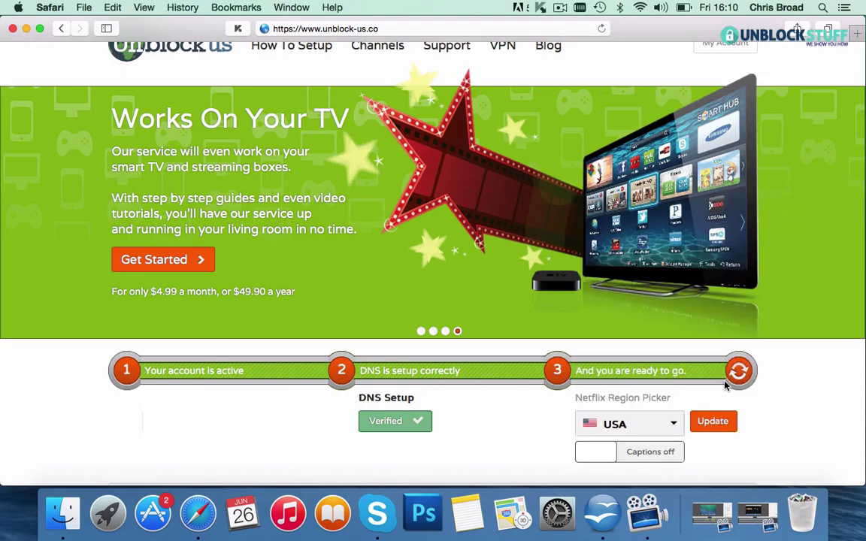
left_click(711, 422)
left_click(860, 34)
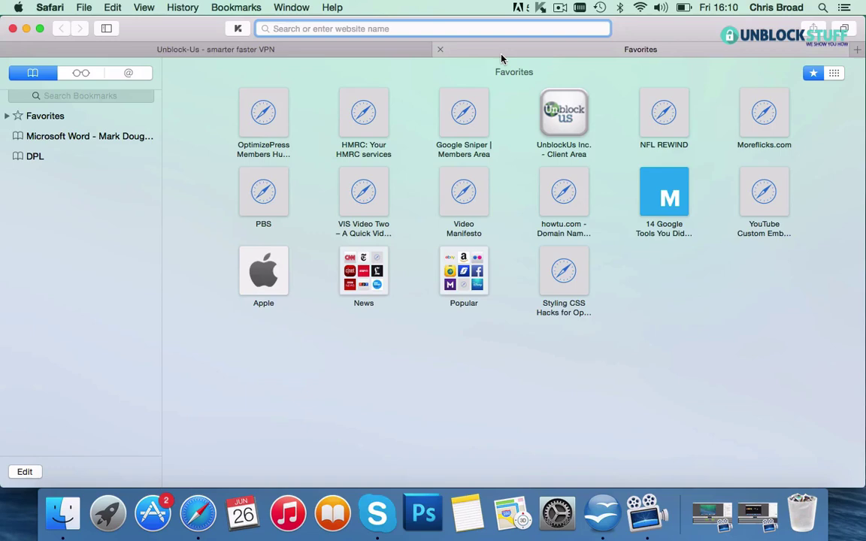
Load netflix.com in the new tab and sign in to the Netflix account
type("netflix.com")
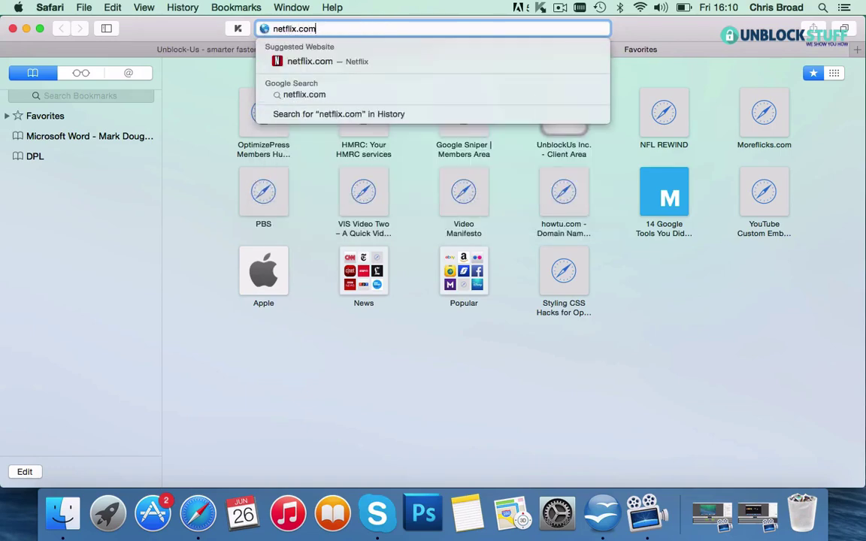
key("Return")
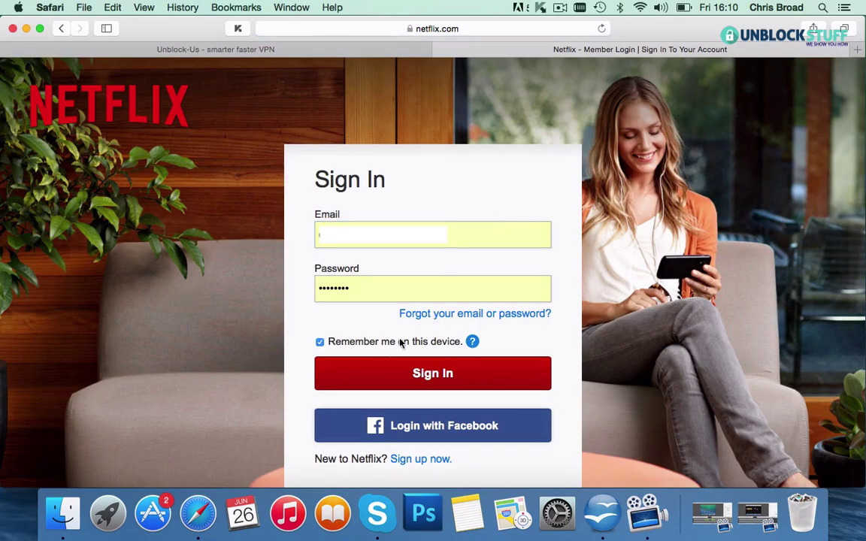
left_click(378, 381)
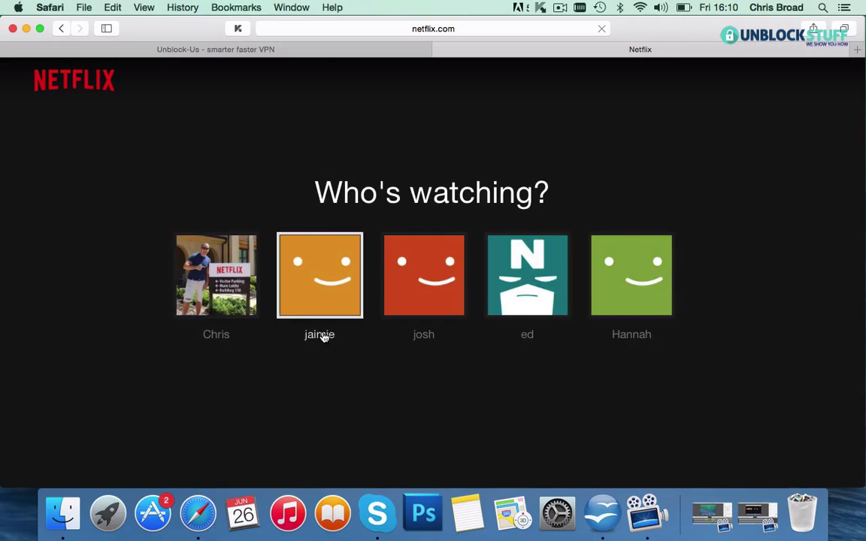
Choose a Netflix viewer profile and scroll through the US rows like Trending Now
left_click(225, 277)
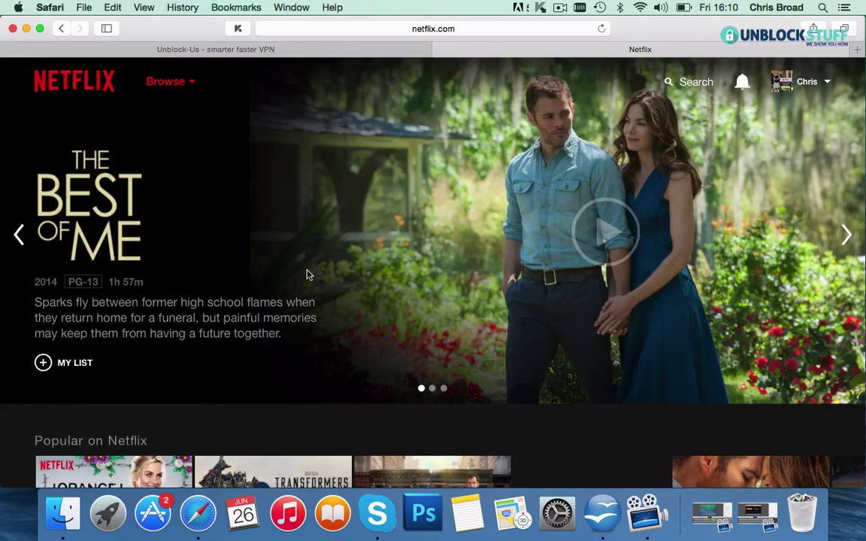
scroll(413, 294, "down", 4)
scroll(412, 294, "down", 2)
scroll(413, 294, "down", 3)
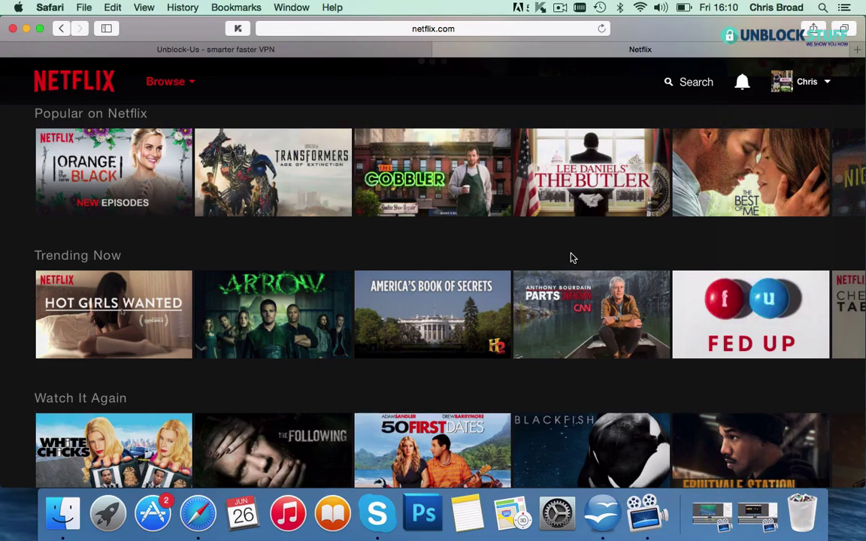
scroll(570, 258, "down", 3)
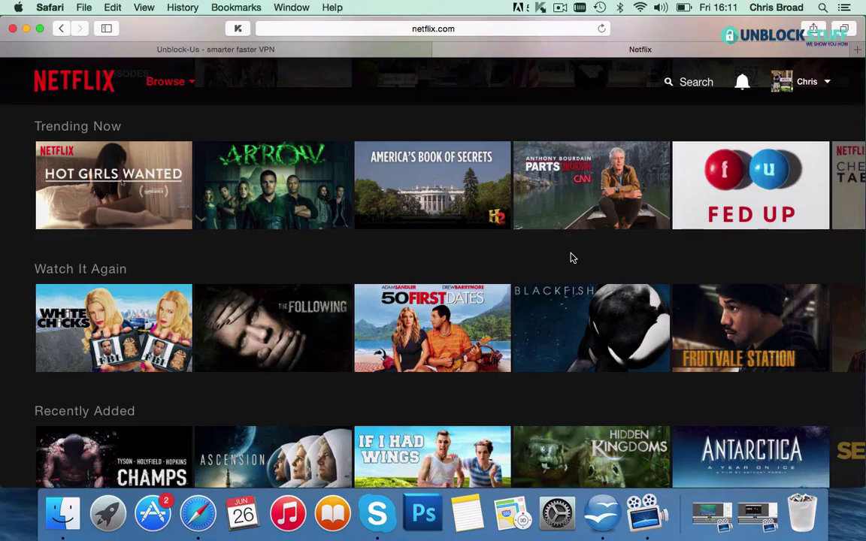
scroll(570, 258, "down", 2)
scroll(570, 258, "down", 1)
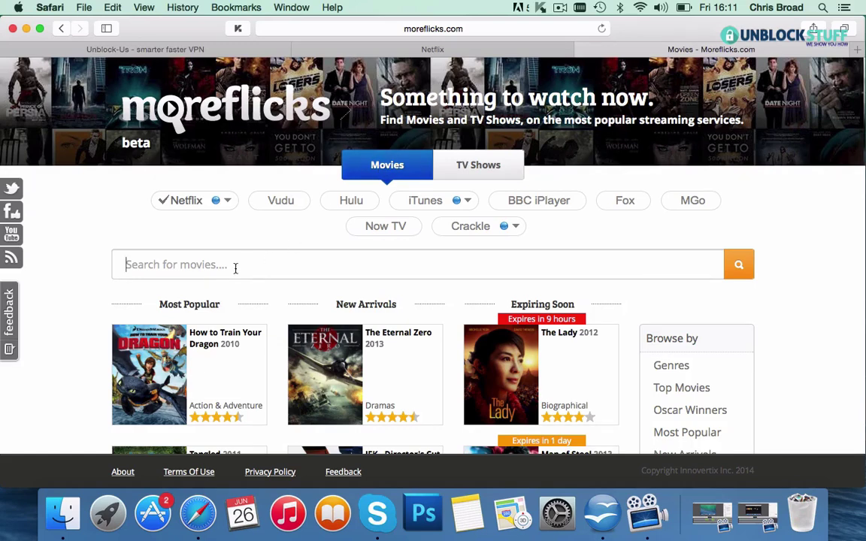
Search Moreflicks TV Shows for 'the big bang theory' and scroll to its streaming options
left_click(473, 169)
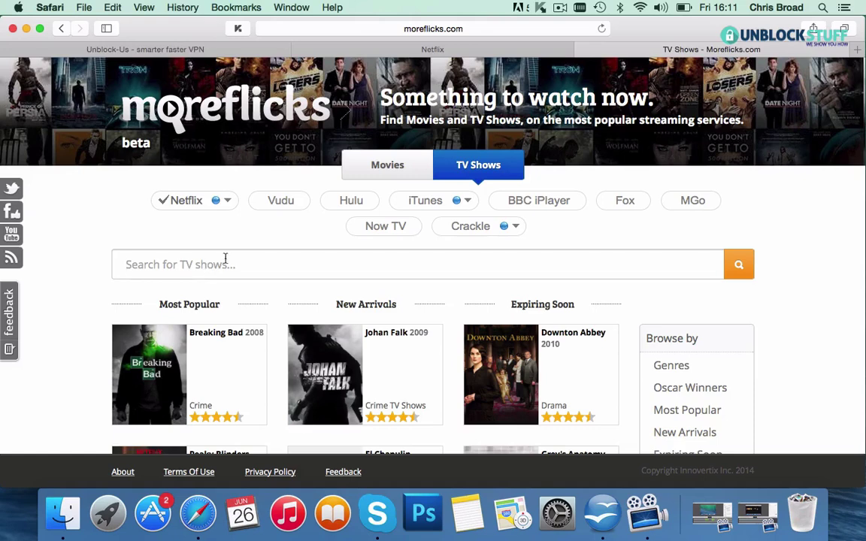
scroll(260, 390, "down", 2)
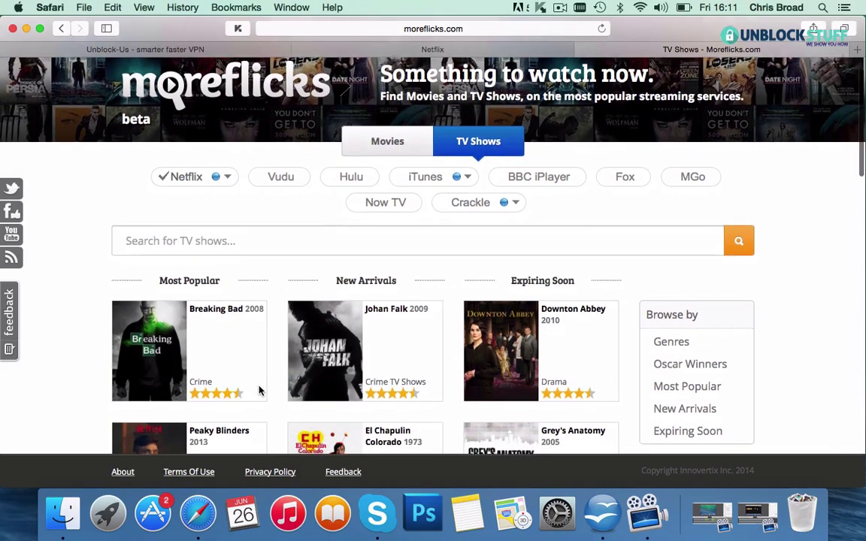
type("the")
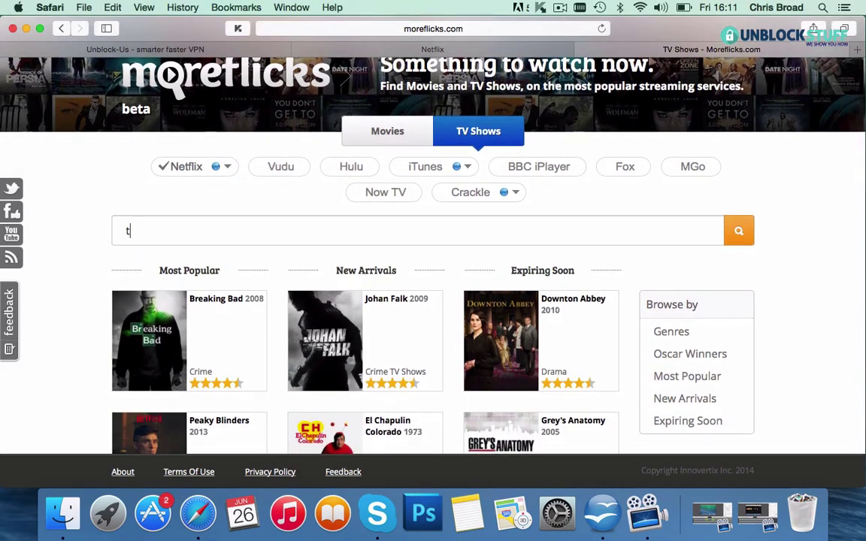
type(" big bang th")
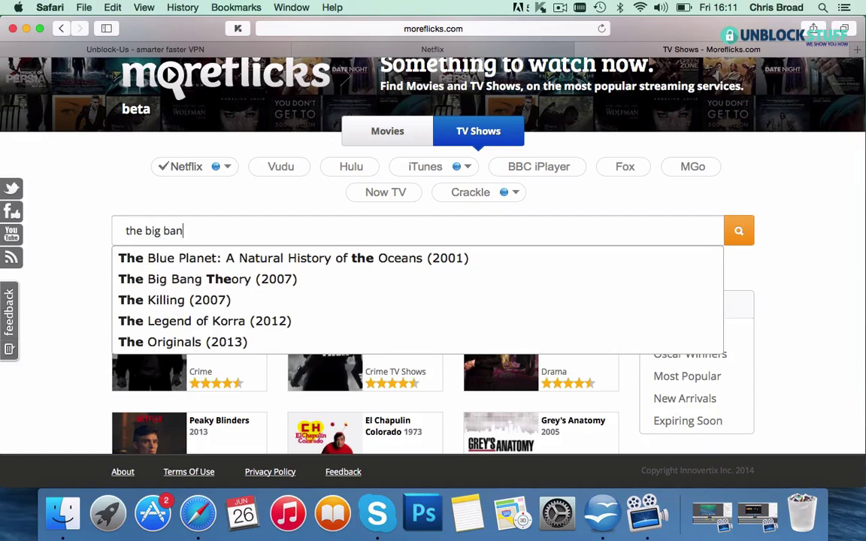
type("eory")
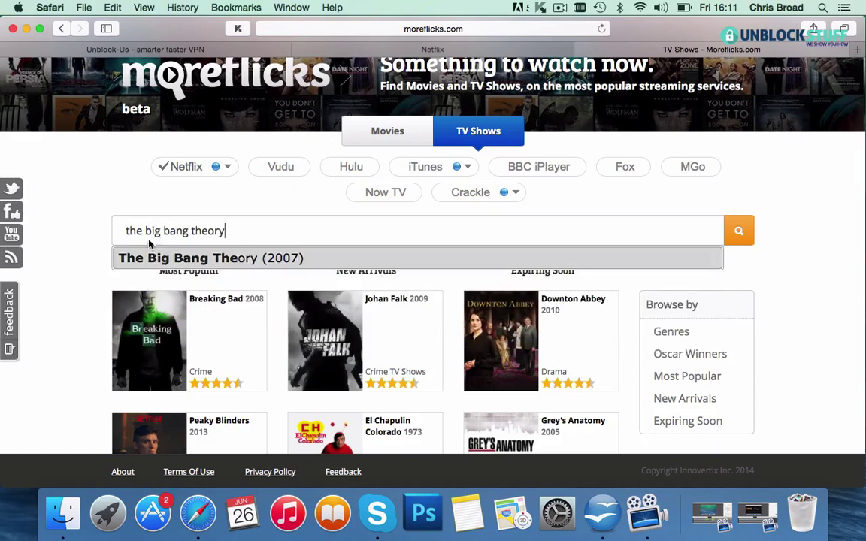
left_click(162, 259)
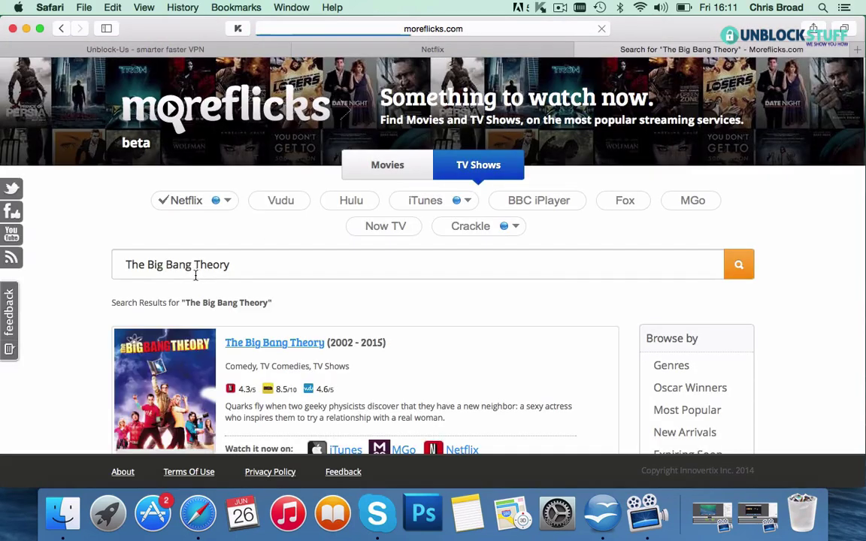
scroll(125, 344, "down", 4)
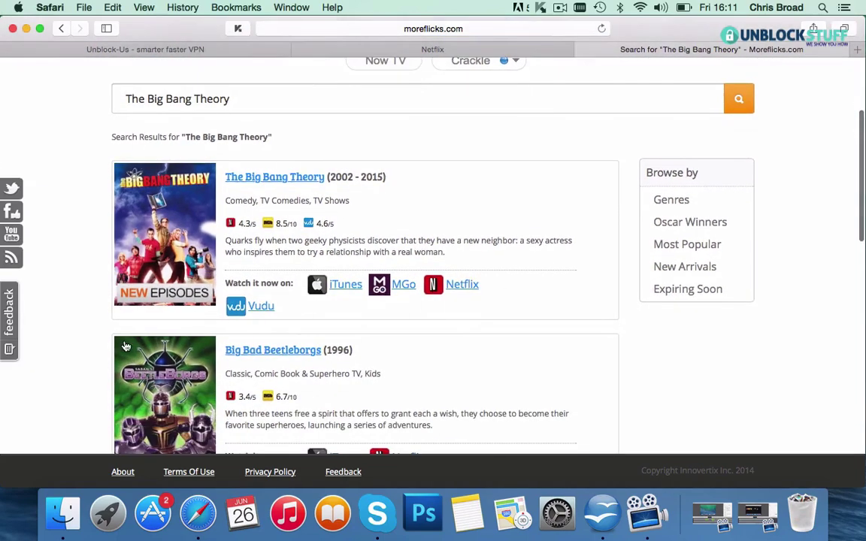
scroll(126, 344, "down", 1)
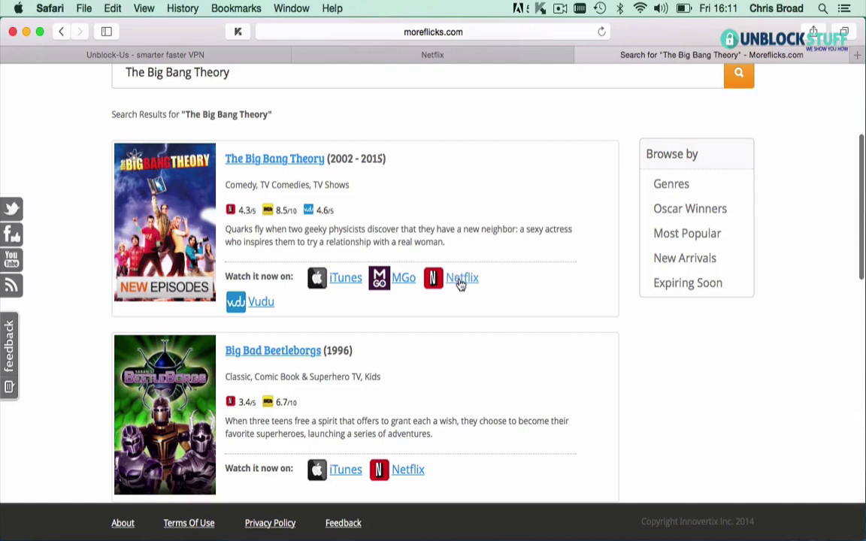
Expand the Netflix link under 'Watch it now on' to list its countries
left_click(461, 282)
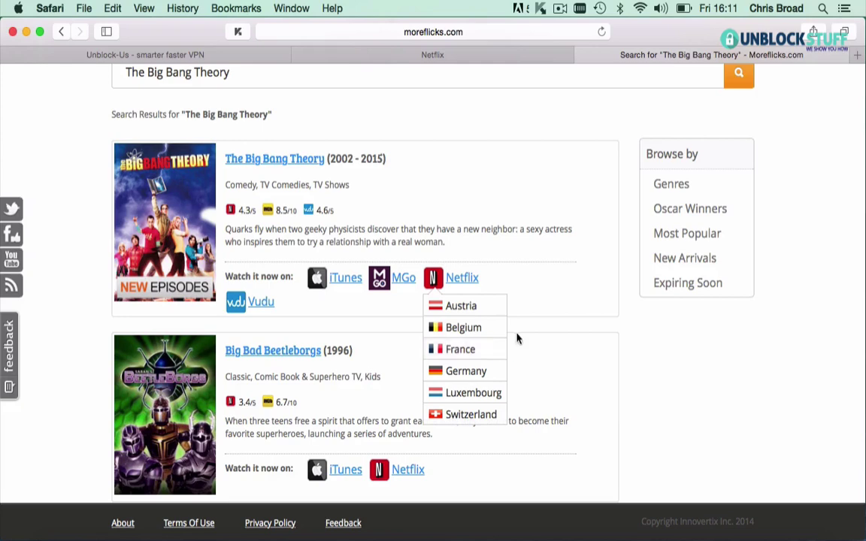
Update the Unblock-Us Netflix region from USA to France, then close the old Netflix tab
left_click(188, 56)
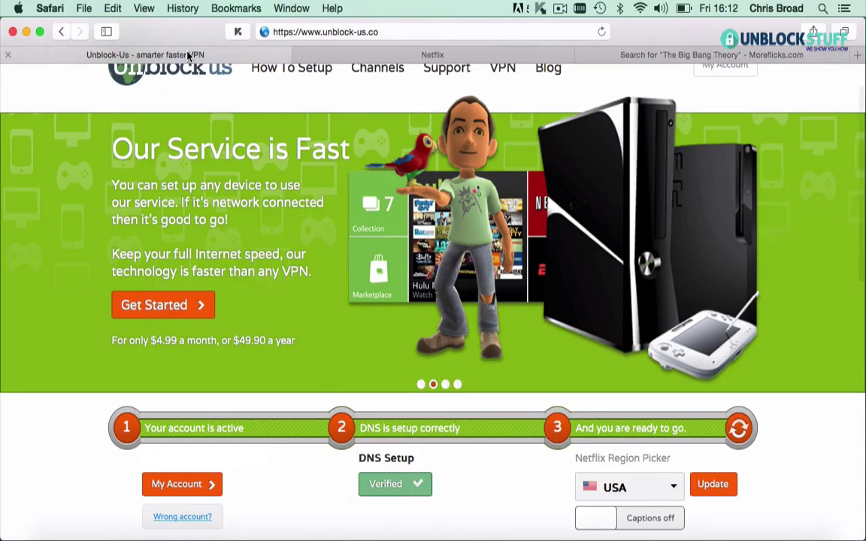
left_click(672, 486)
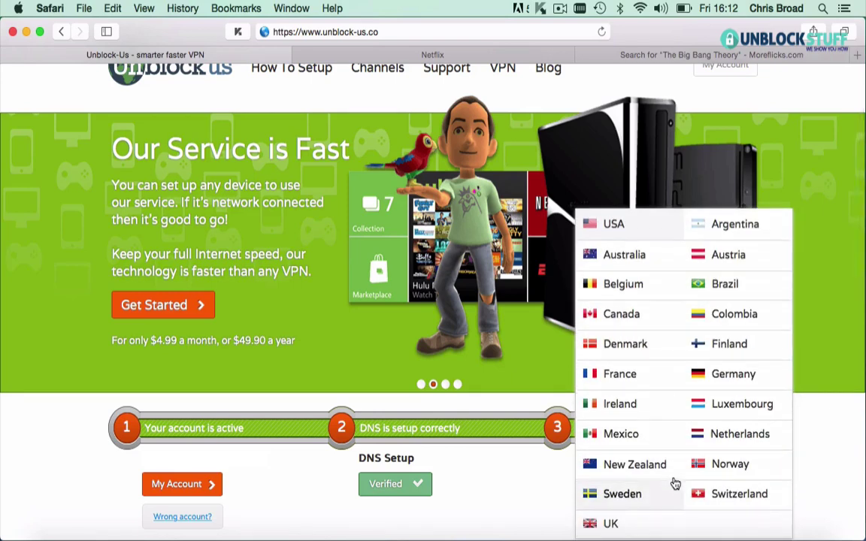
left_click(615, 374)
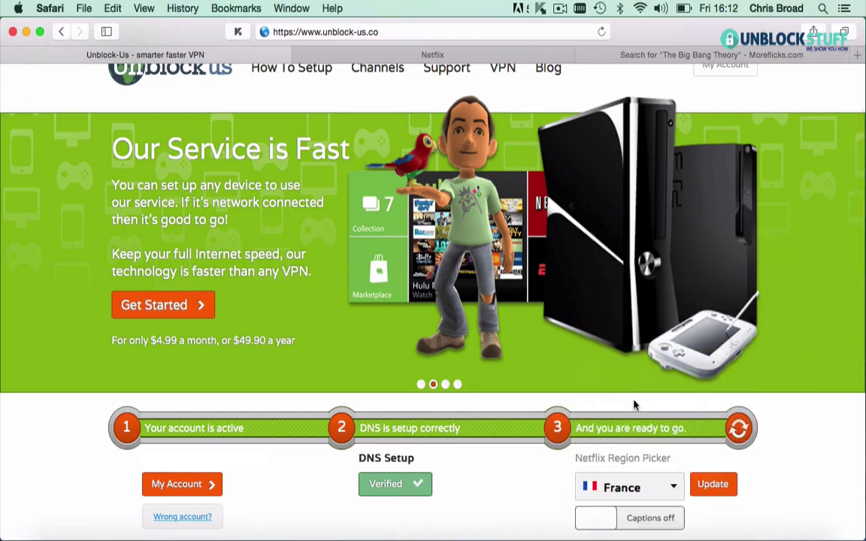
left_click(724, 491)
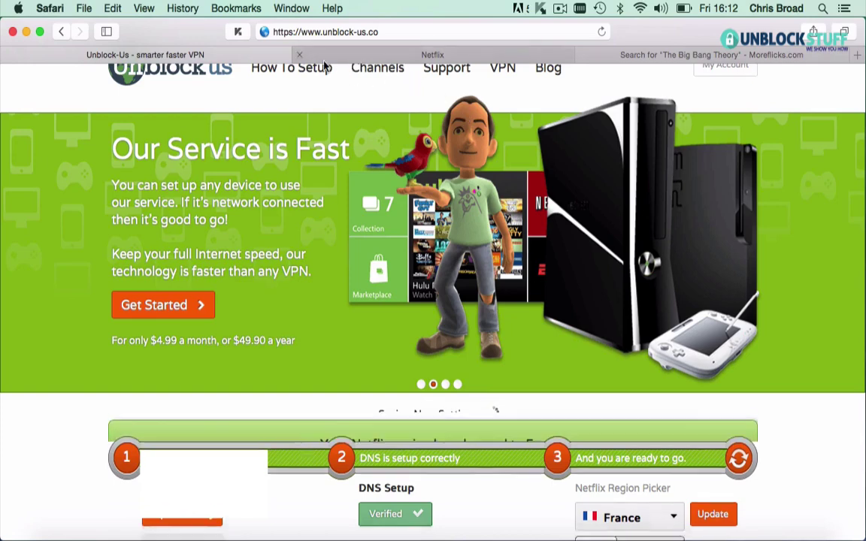
left_click(299, 57)
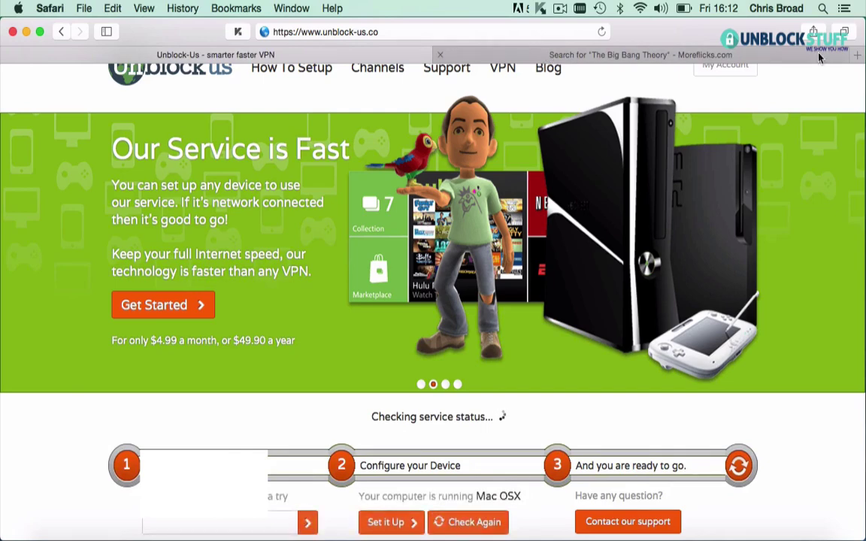
Load netflix.com in a new Safari tab
left_click(858, 57)
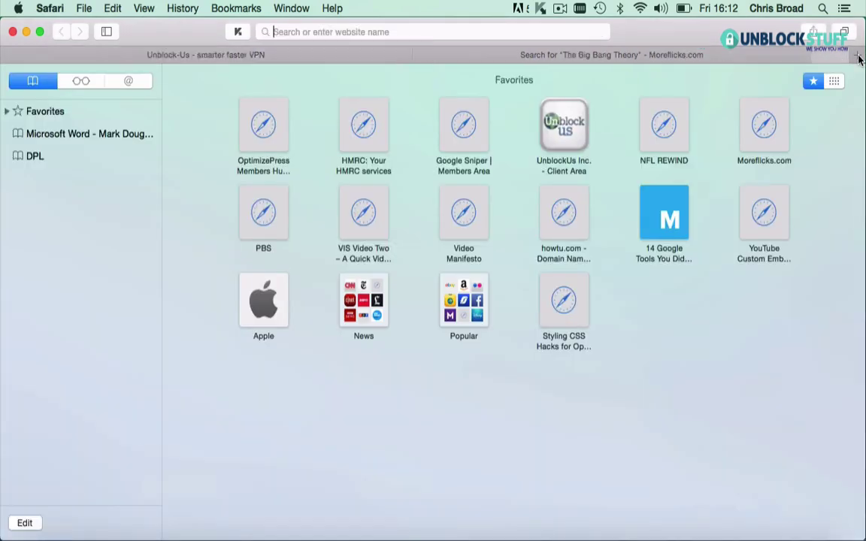
type("netflix.")
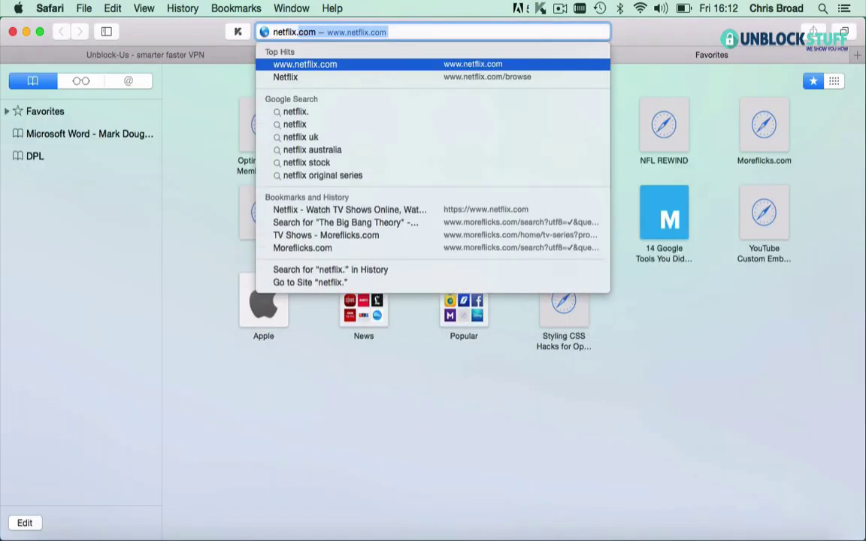
type("com")
key("Return")
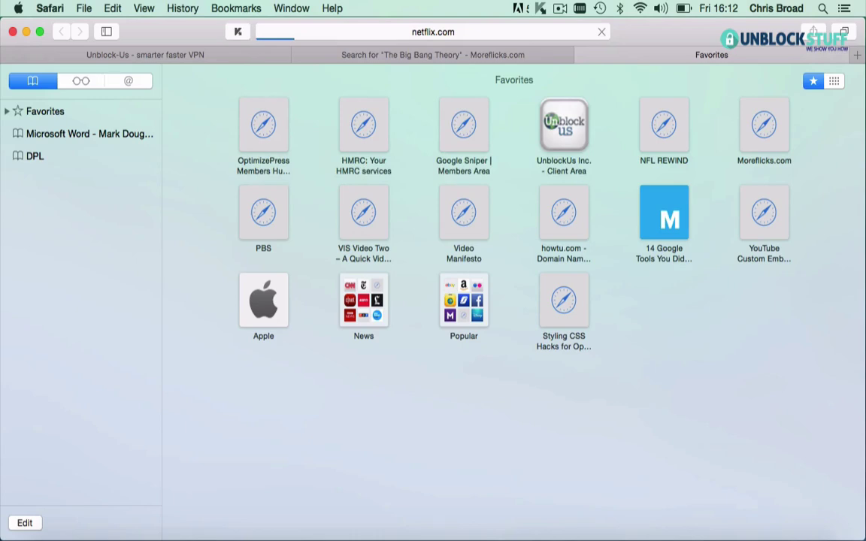